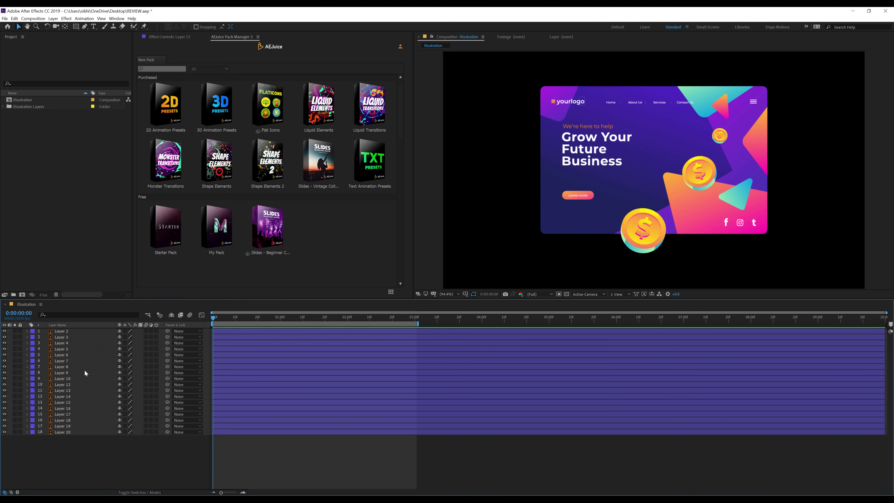
Select several illustration layers in turn, ending with Layer 2, the small coin.
{"action": "left_click_drag", "start_coordinate": [58, 452], "coordinate": [86, 329]}
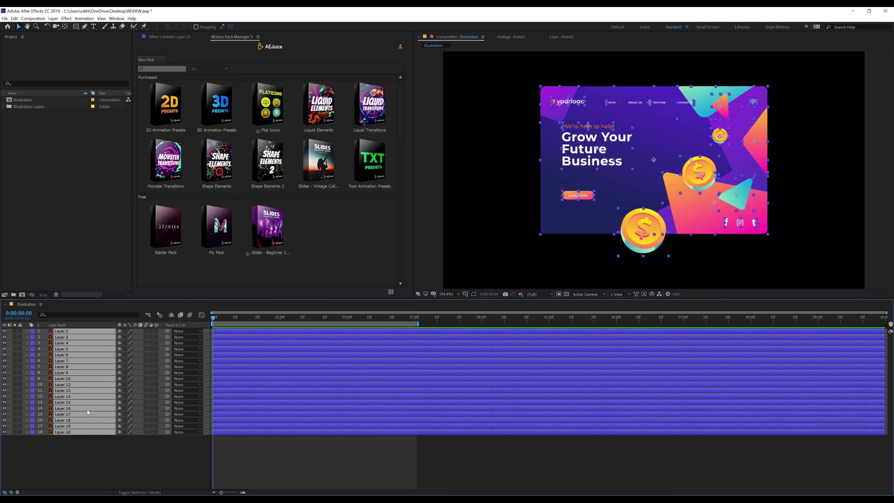
{"action": "left_click", "coordinate": [83, 445]}
{"action": "left_click", "coordinate": [58, 361]}
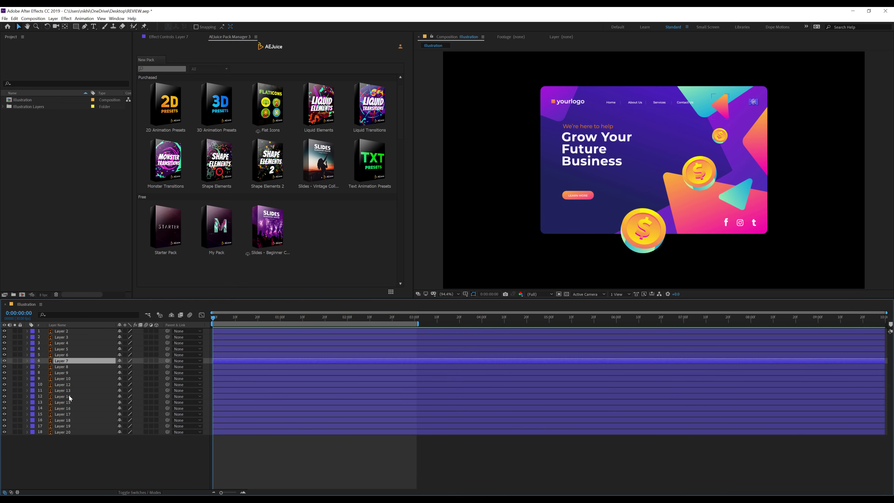
{"action": "left_click", "coordinate": [69, 396]}
{"action": "left_click", "coordinate": [76, 421]}
{"action": "left_click", "coordinate": [77, 378]}
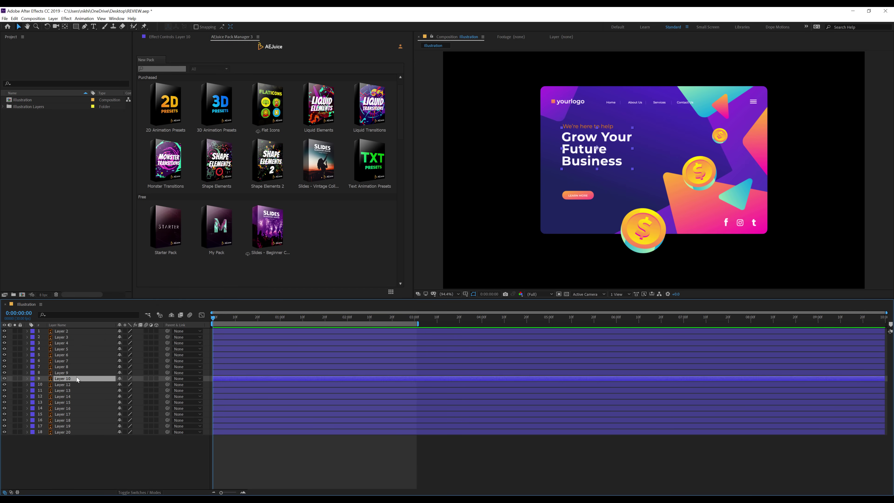
{"action": "left_click", "coordinate": [76, 333]}
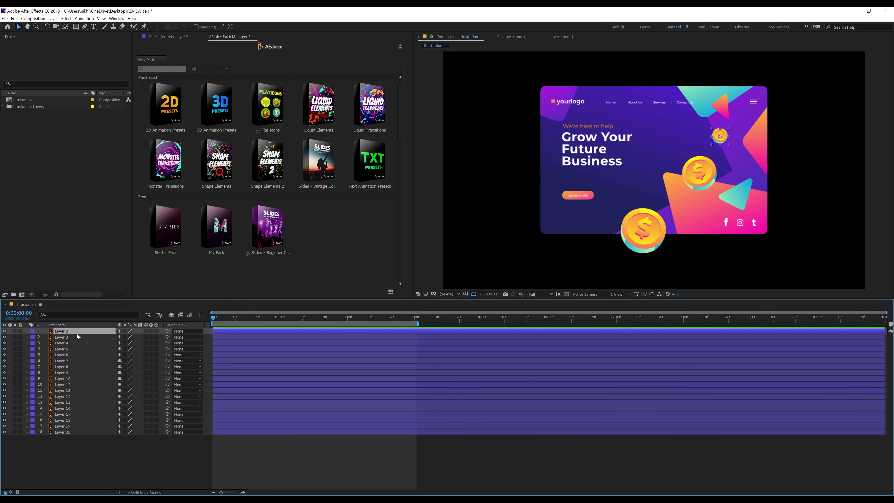
Try keyframing the coin sliding right over 1 second, then undo it and deselect the layer.
{"action": "key", "text": "p"}
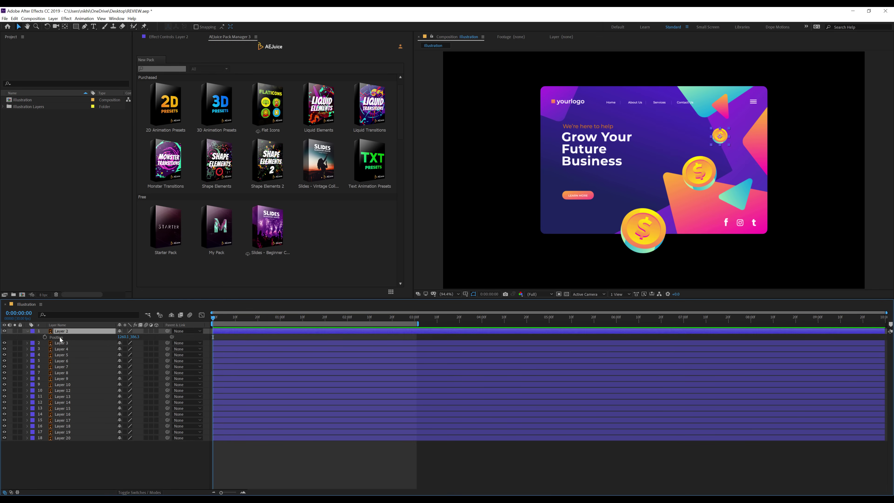
{"action": "left_click", "coordinate": [45, 337]}
{"action": "left_click_drag", "start_coordinate": [214, 337], "coordinate": [277, 337]}
{"action": "left_click_drag", "start_coordinate": [720, 136], "coordinate": [879, 136]}
{"action": "left_click", "coordinate": [225, 316]}
{"action": "key", "text": "ctrl+z"}
{"action": "key", "text": "ctrl+z"}
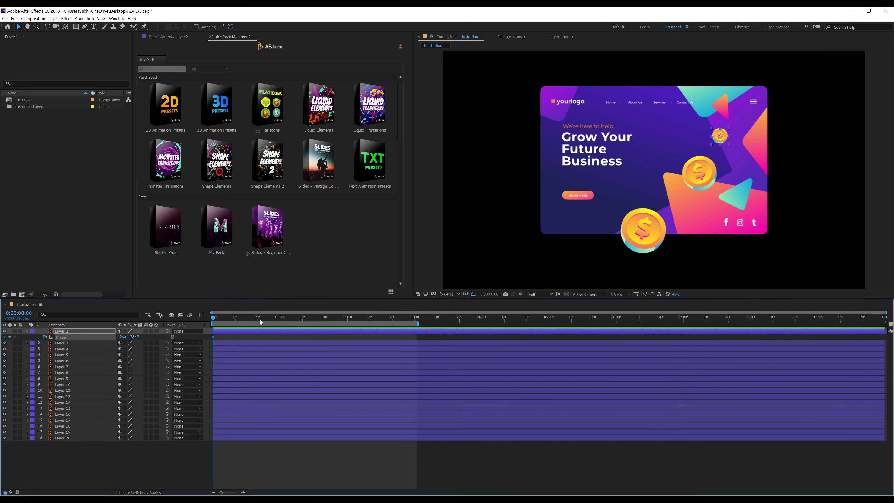
{"action": "key", "text": "ctrl+z"}
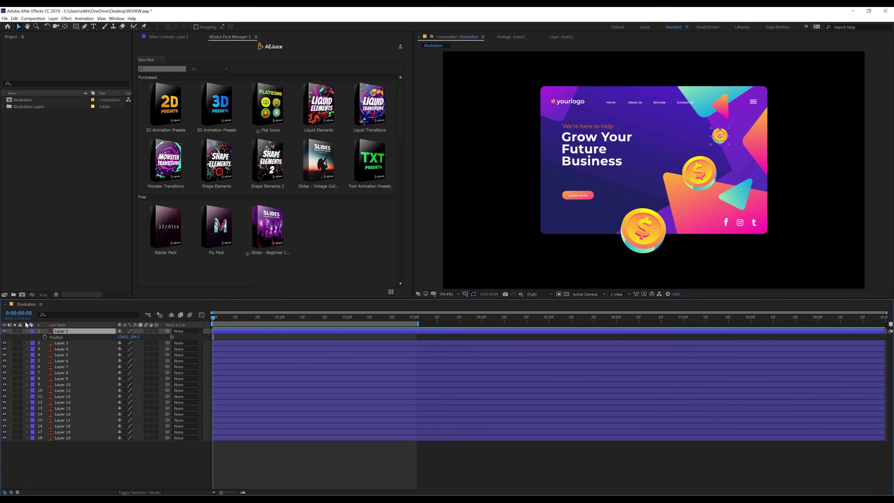
{"action": "left_click", "coordinate": [28, 331]}
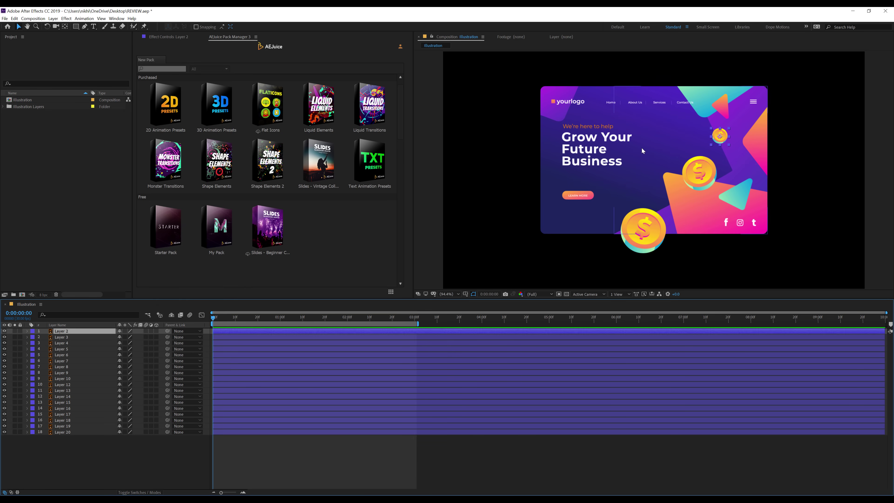
{"action": "left_click", "coordinate": [71, 456]}
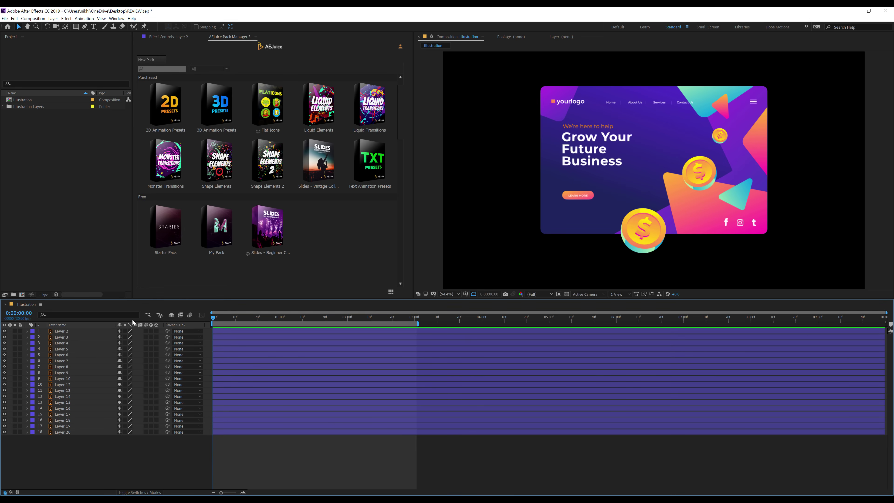
Apply AEJuice 2D position-rotation preset 234 to the small coin and preview it.
{"action": "left_click", "coordinate": [162, 111]}
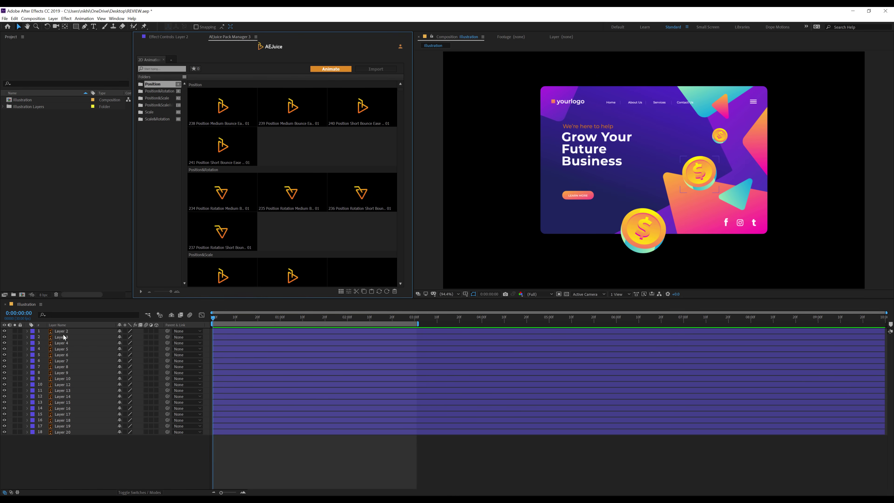
{"action": "left_click_drag", "start_coordinate": [218, 192], "coordinate": [727, 134]}
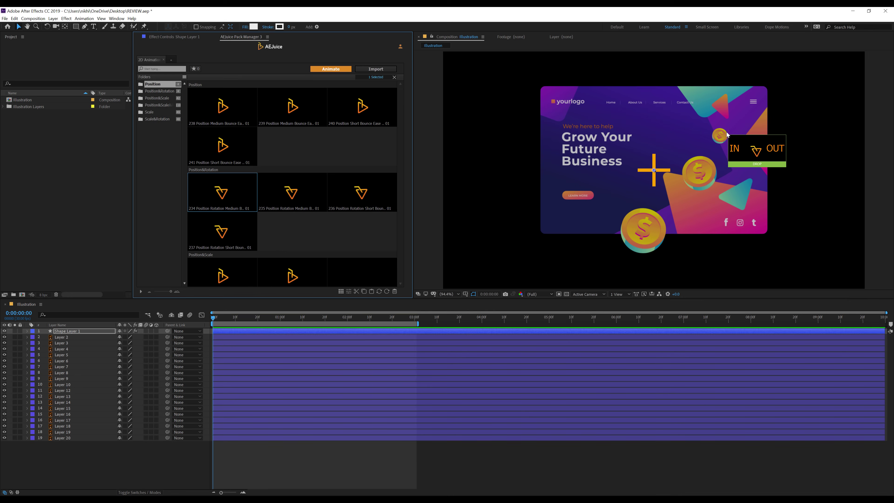
{"action": "left_click_drag", "start_coordinate": [726, 134], "coordinate": [849, 120]}
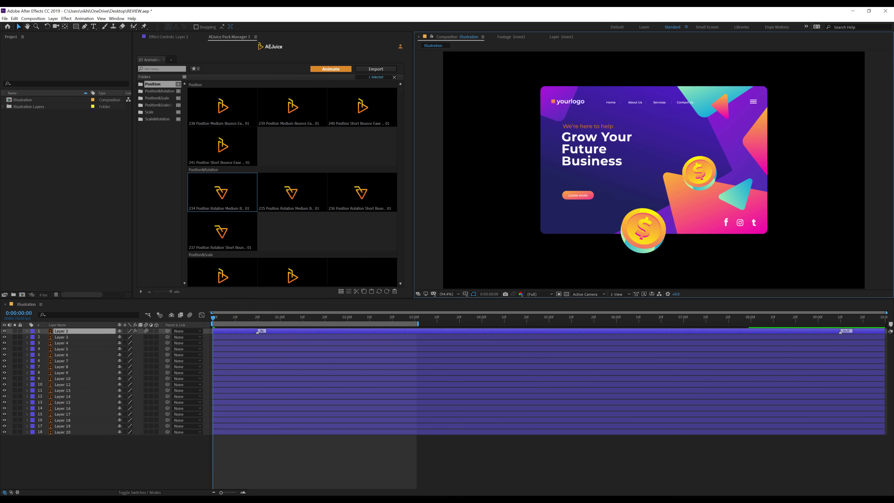
{"action": "key", "text": "space"}
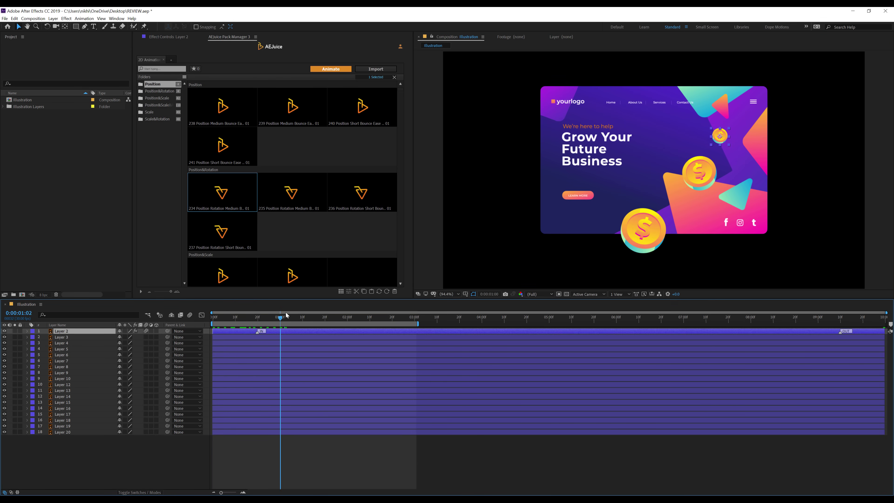
{"action": "key", "text": "space"}
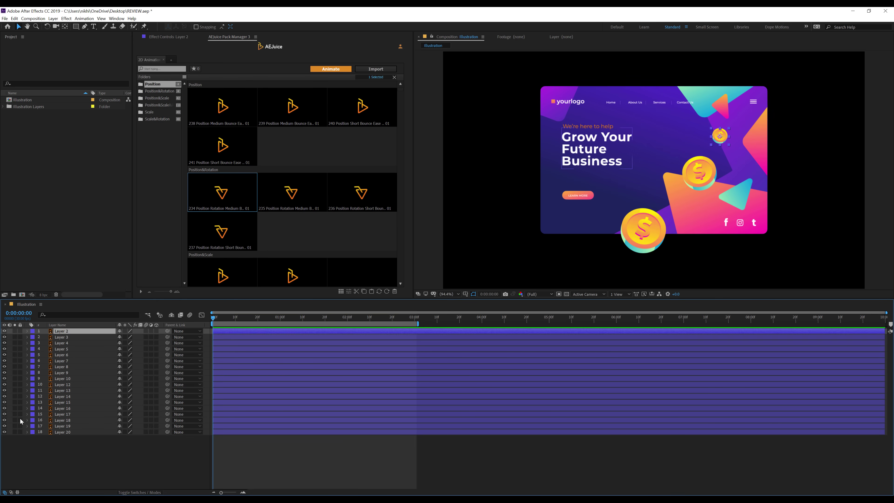
Apply the chosen position-rotation preset to all 18 illustration layers.
{"action": "left_click_drag", "start_coordinate": [90, 440], "coordinate": [107, 303]}
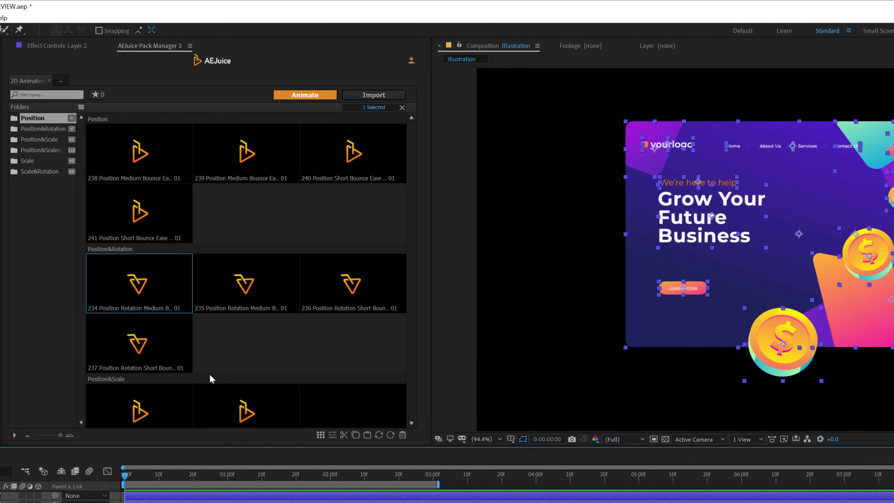
{"action": "left_click", "coordinate": [294, 96]}
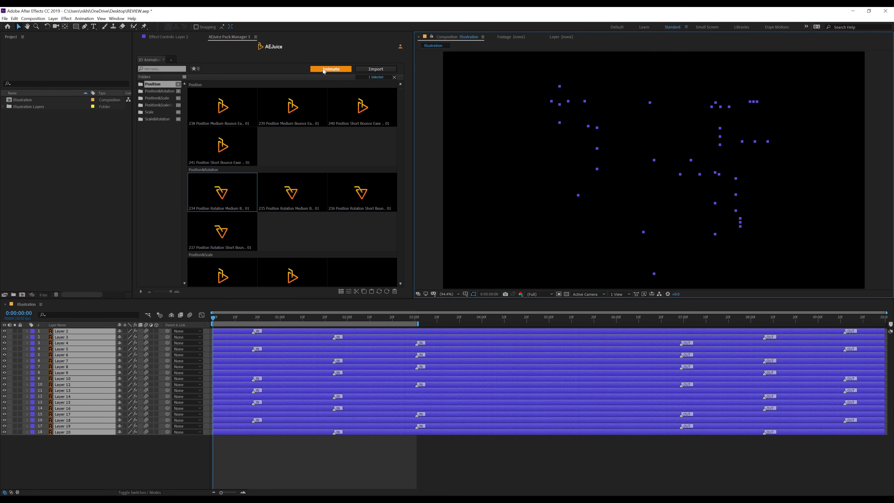
{"action": "left_click", "coordinate": [305, 452]}
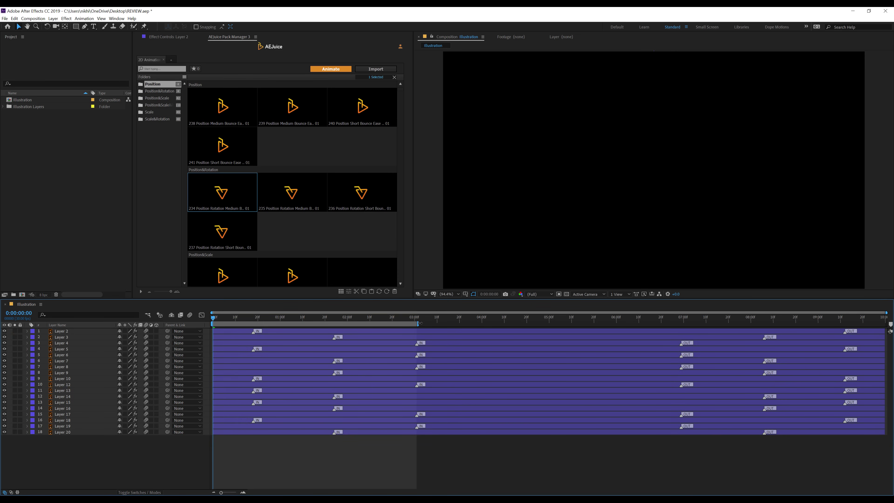
Extend the work area to 4 seconds and reapply the preset to all 18 layers.
{"action": "left_click_drag", "start_coordinate": [419, 323], "coordinate": [476, 323]}
{"action": "left_click_drag", "start_coordinate": [234, 318], "coordinate": [346, 305]}
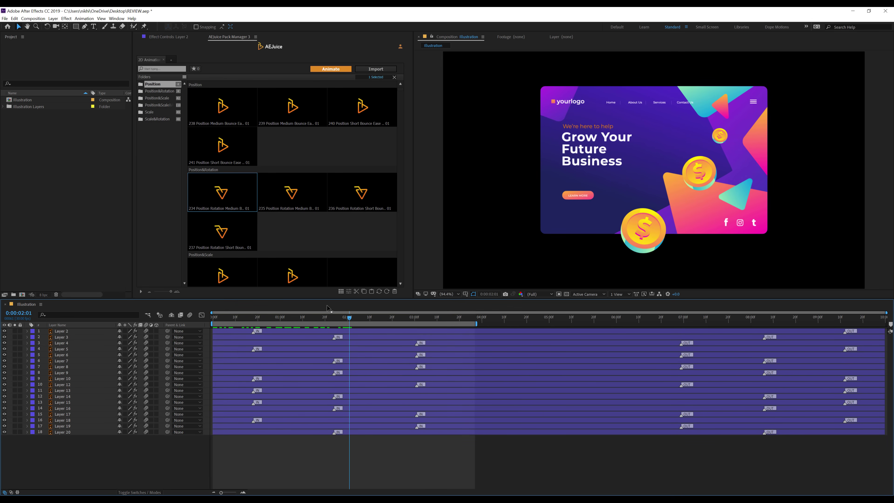
{"action": "left_click_drag", "start_coordinate": [47, 450], "coordinate": [100, 299]}
{"action": "left_click", "coordinate": [333, 70]}
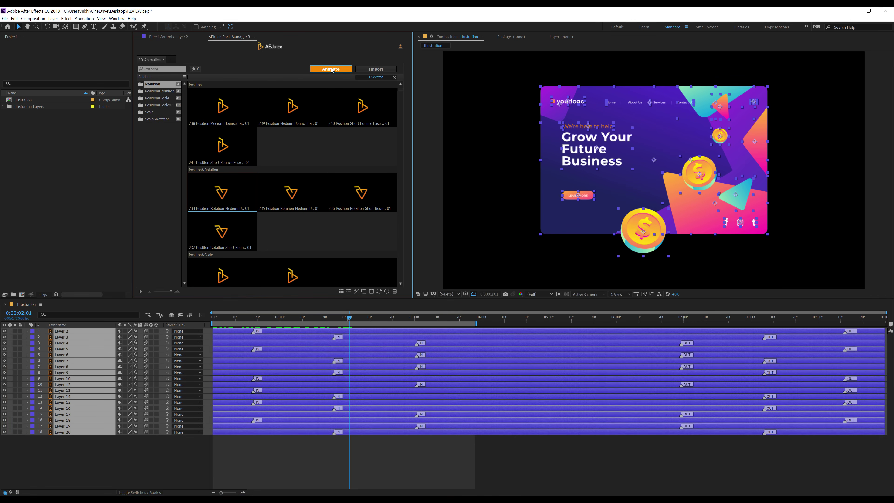
{"action": "left_click", "coordinate": [271, 465]}
Play back the animation and shift Layer 4's and Layer 6's intros earlier.
{"action": "key", "text": "space"}
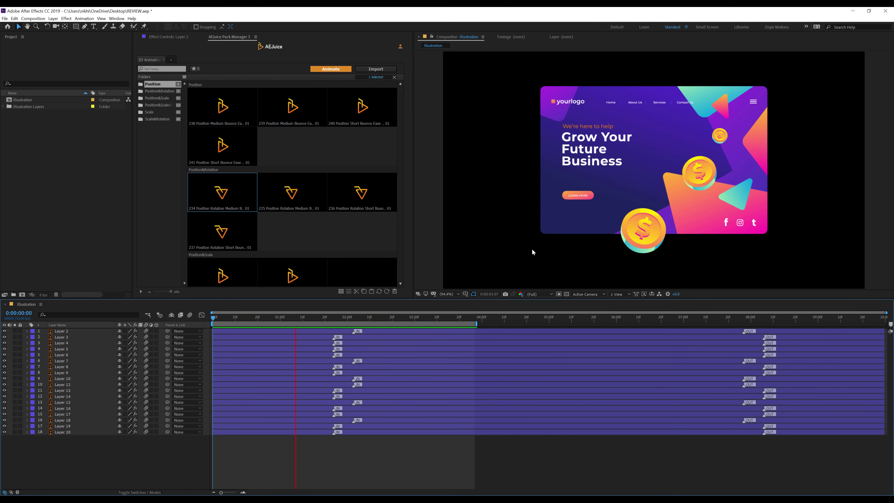
{"action": "key", "text": "space"}
{"action": "mouse_move", "coordinate": [315, 345]}
{"action": "left_mouse_down"}
{"action": "mouse_move", "coordinate": [328, 344]}
{"action": "mouse_move", "coordinate": [274, 339]}
{"action": "mouse_move", "coordinate": [294, 344]}
{"action": "mouse_move", "coordinate": [285, 338]}
{"action": "left_mouse_up"}
{"action": "left_click_drag", "start_coordinate": [336, 354], "coordinate": [293, 351]}
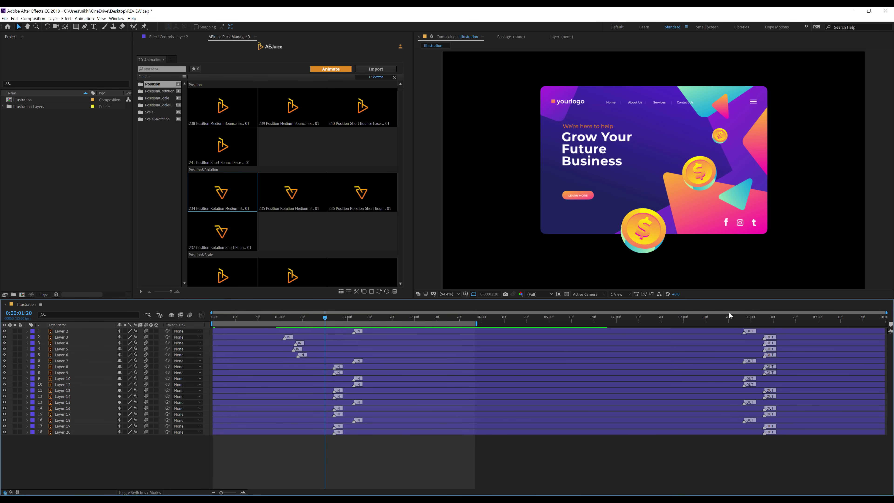
{"action": "mouse_move", "coordinate": [734, 320]}
{"action": "left_mouse_down"}
{"action": "mouse_move", "coordinate": [859, 320]}
{"action": "mouse_move", "coordinate": [721, 326]}
{"action": "left_mouse_up"}
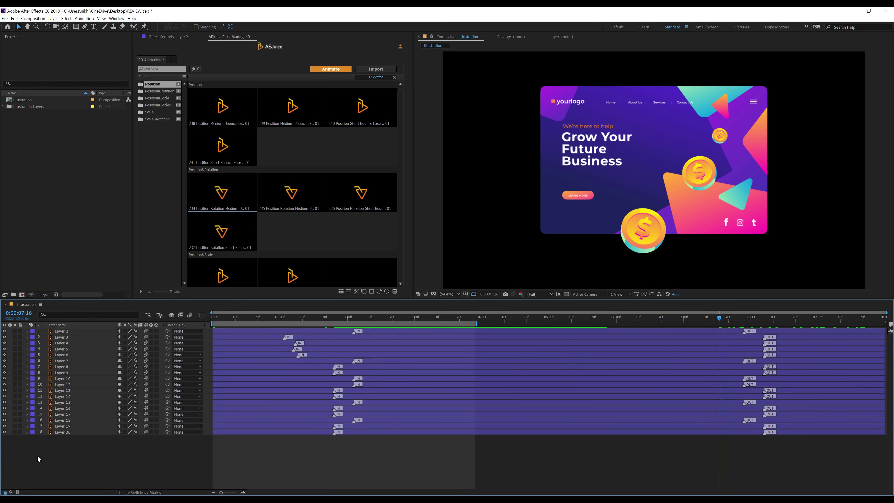
Remove the OUT animations, then the IN animations, from all 18 layers.
{"action": "left_click_drag", "start_coordinate": [45, 457], "coordinate": [76, 319]}
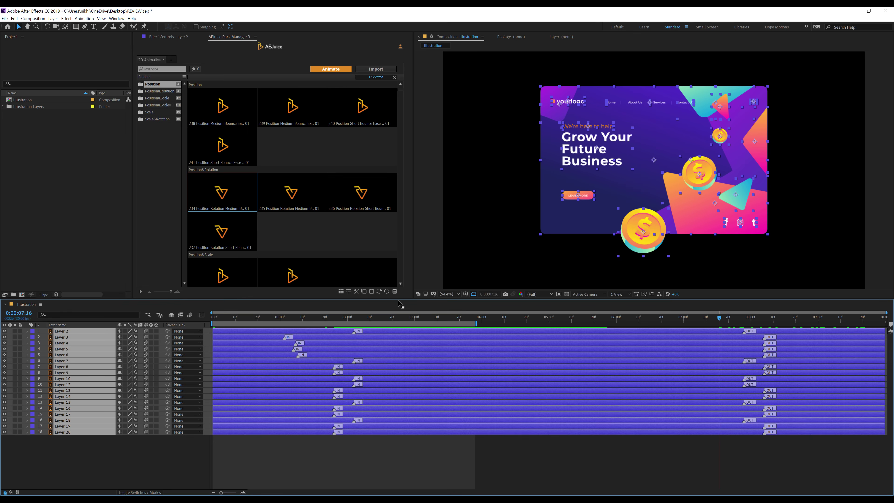
{"action": "left_click", "coordinate": [395, 292]}
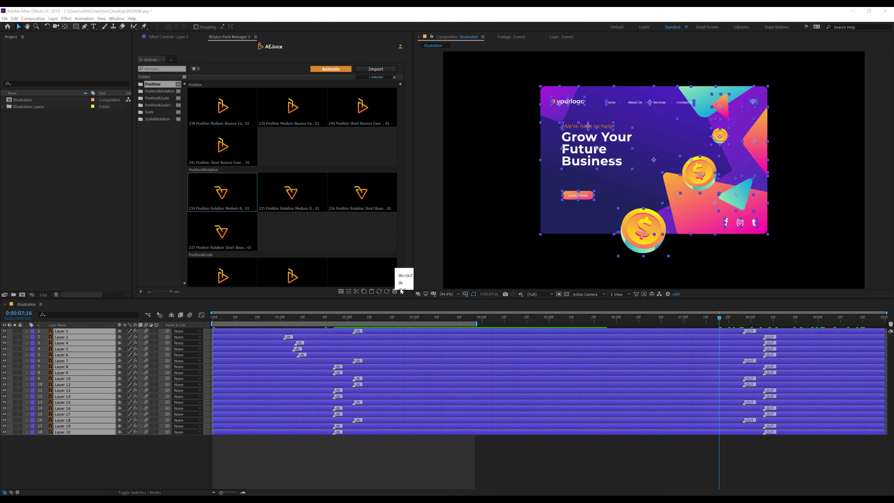
{"action": "left_click", "coordinate": [402, 286]}
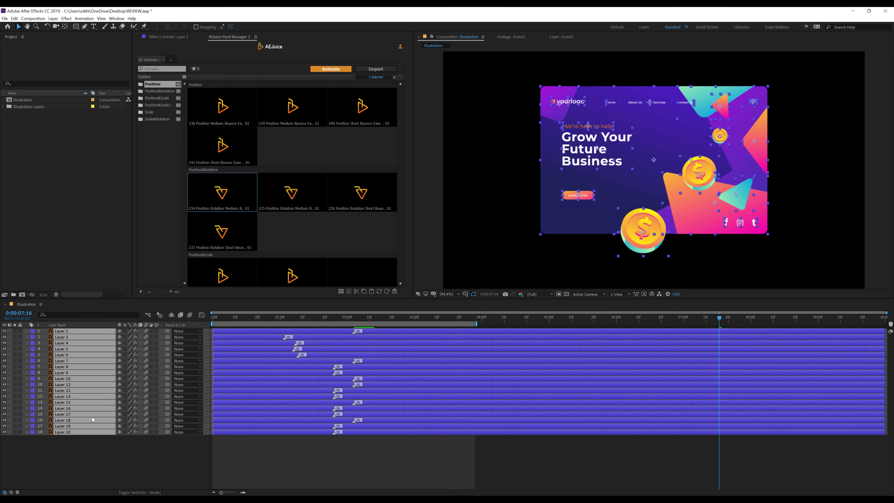
{"action": "left_click", "coordinate": [395, 291]}
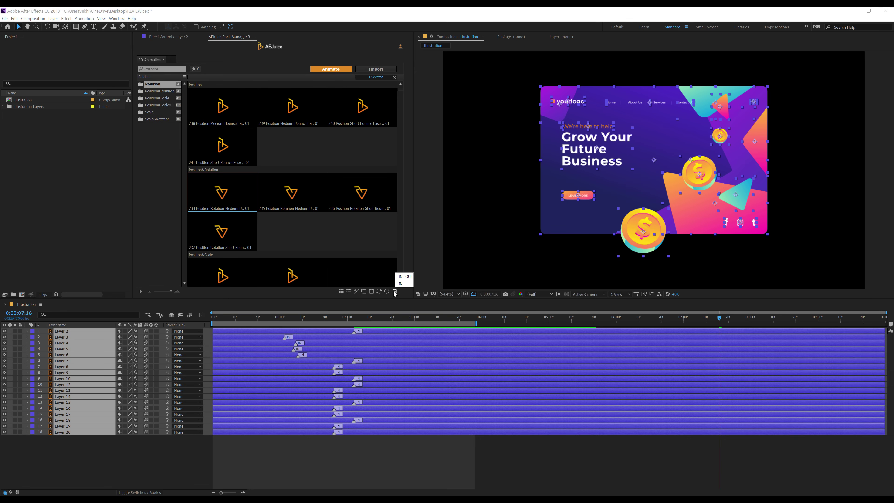
{"action": "left_click", "coordinate": [404, 276]}
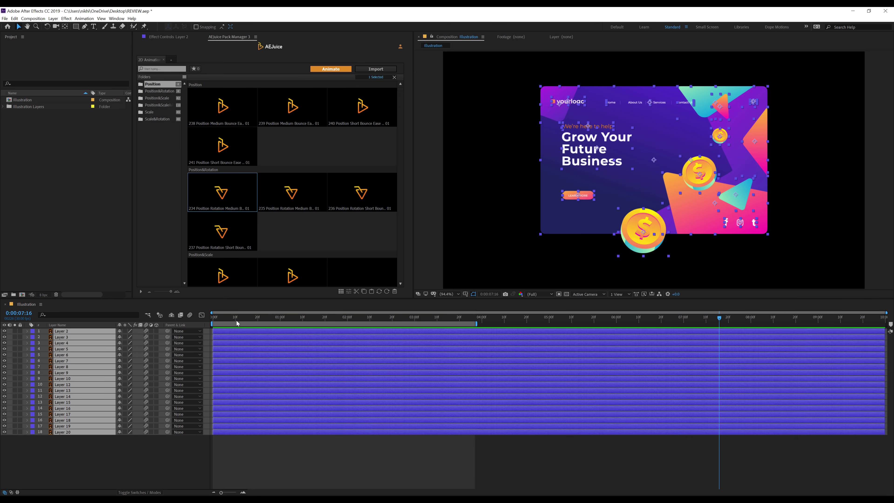
Apply an AEJuice Scale&Rotation preset to all 18 illustration layers.
{"action": "left_click_drag", "start_coordinate": [333, 323], "coordinate": [201, 323]}
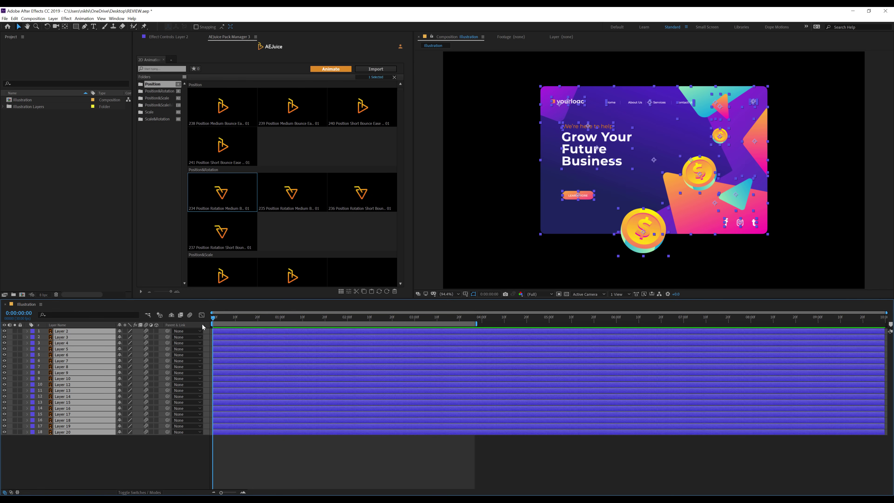
{"action": "left_click", "coordinate": [100, 441]}
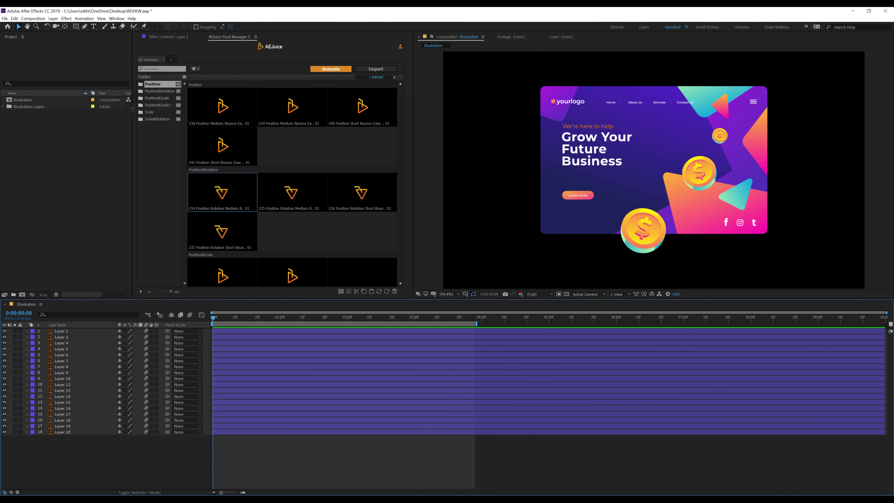
{"action": "left_click_drag", "start_coordinate": [133, 110], "coordinate": [114, 109]}
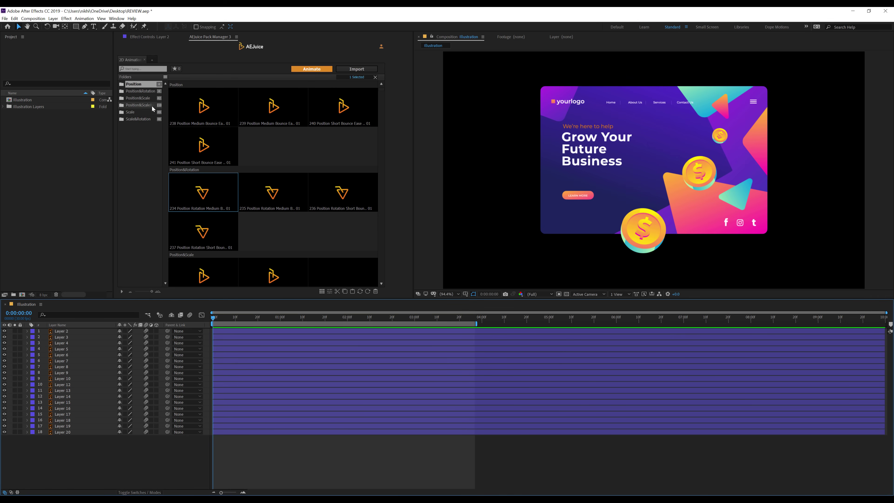
{"action": "left_click", "coordinate": [140, 119]}
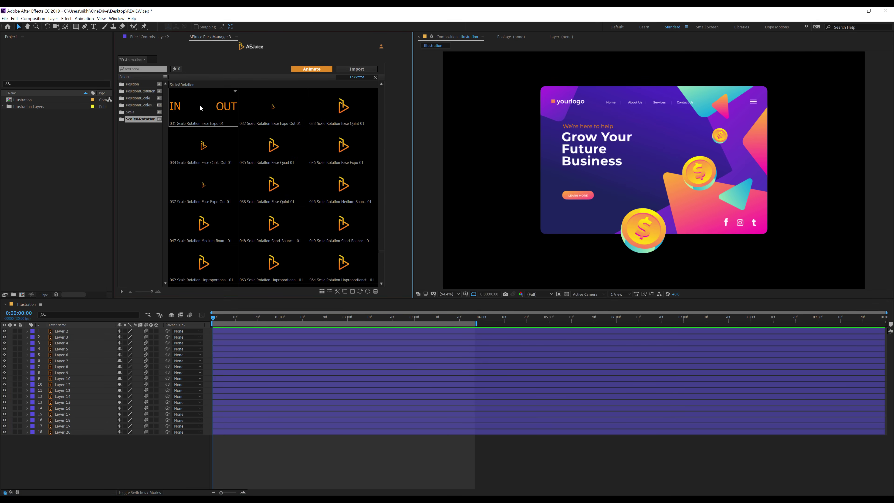
{"action": "left_click_drag", "start_coordinate": [44, 459], "coordinate": [90, 314]}
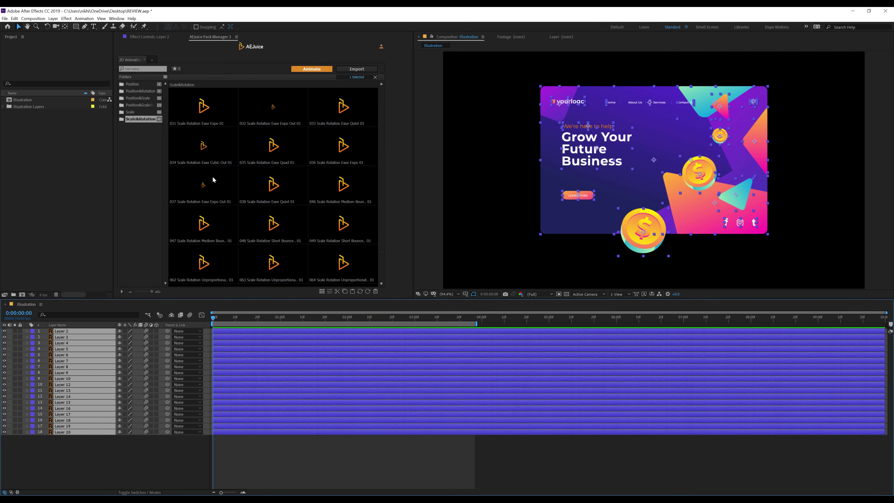
{"action": "left_click", "coordinate": [303, 70]}
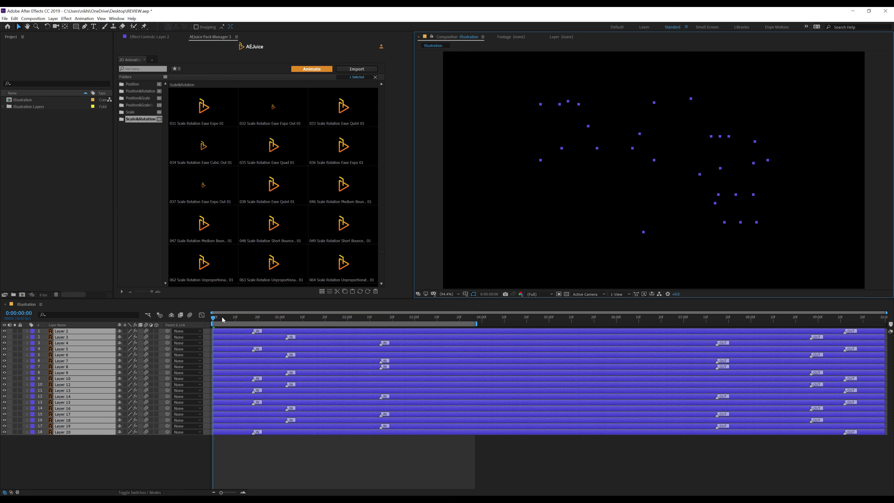
Preview the new Scale&Rotation animation from its opening frames.
{"action": "left_click", "coordinate": [233, 320]}
{"action": "key", "text": "space"}
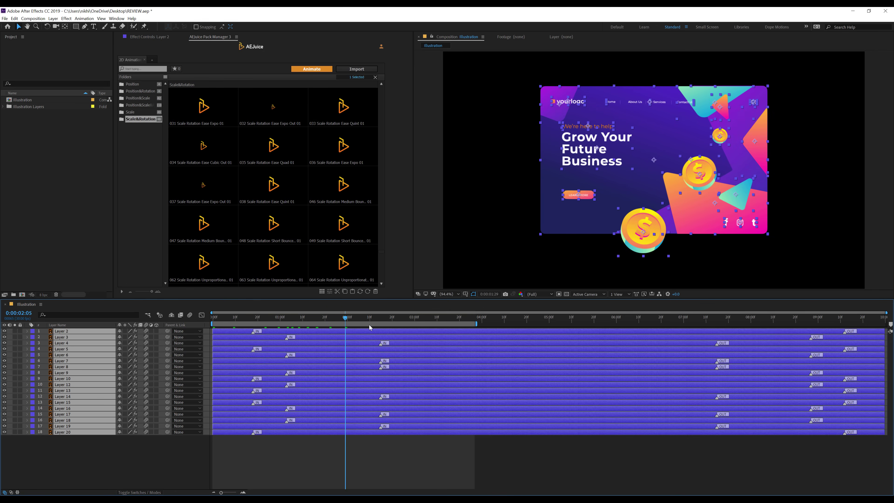
{"action": "left_click_drag", "start_coordinate": [322, 326], "coordinate": [238, 328]}
{"action": "key", "text": "space"}
{"action": "left_click_drag", "start_coordinate": [365, 328], "coordinate": [328, 366]}
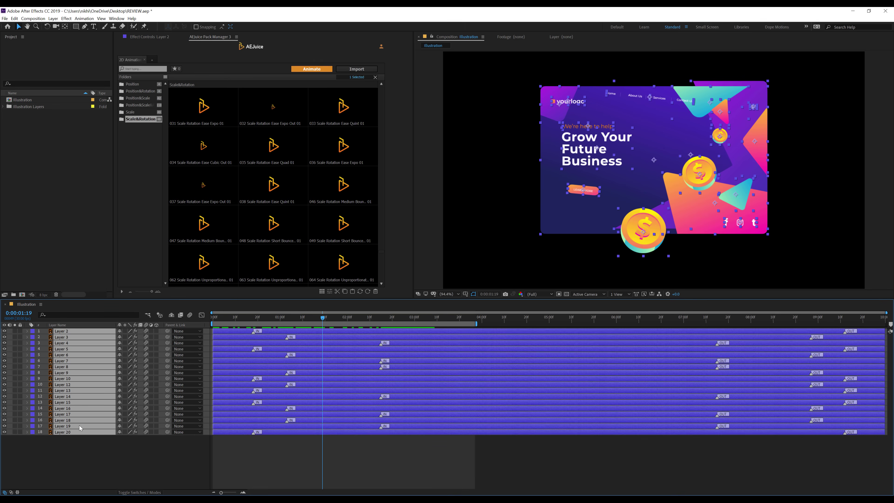
Remove Layer 13's preset animation and apply Scale&Rotation preset 066 to the logo.
{"action": "left_click", "coordinate": [64, 470]}
{"action": "left_click", "coordinate": [68, 393]}
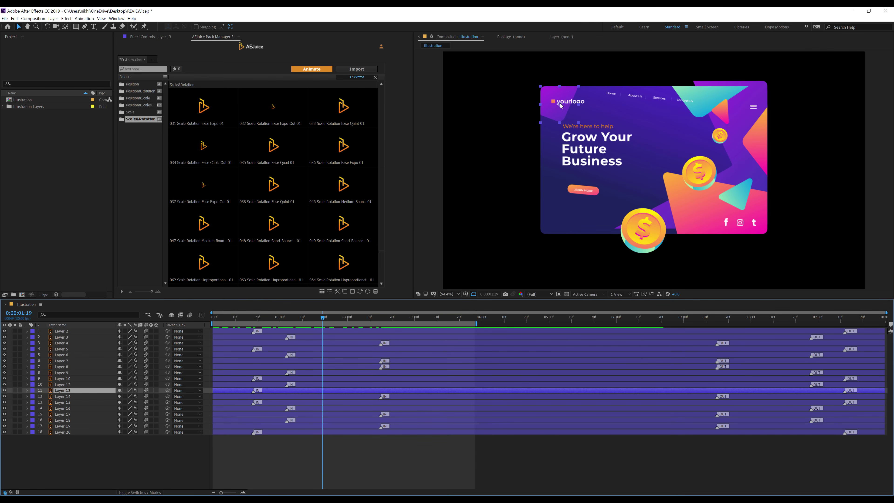
{"action": "left_click", "coordinate": [374, 292]}
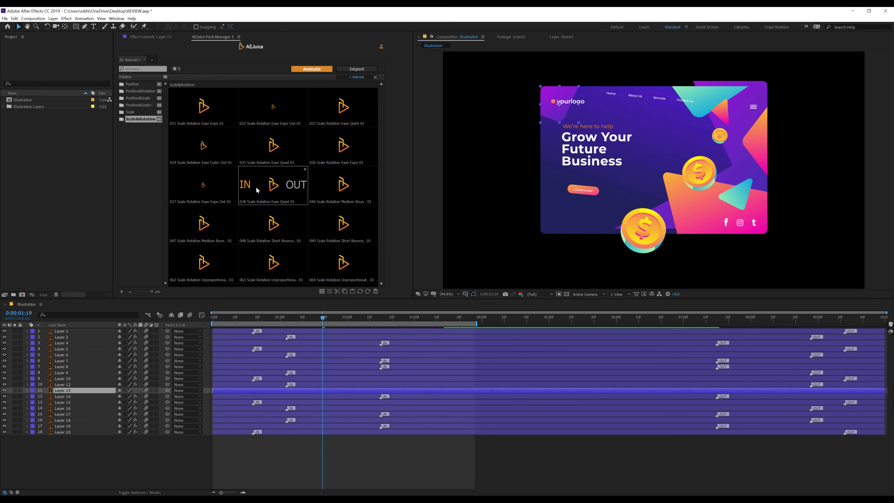
{"action": "scroll", "coordinate": [256, 187], "scroll_direction": "down", "scroll_amount": 3}
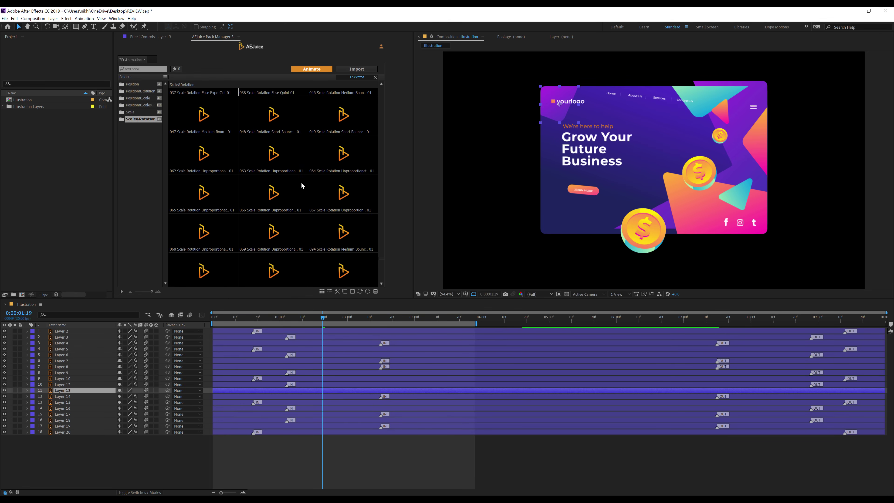
{"action": "left_click", "coordinate": [272, 188]}
{"action": "left_click_drag", "start_coordinate": [274, 189], "coordinate": [483, 117]}
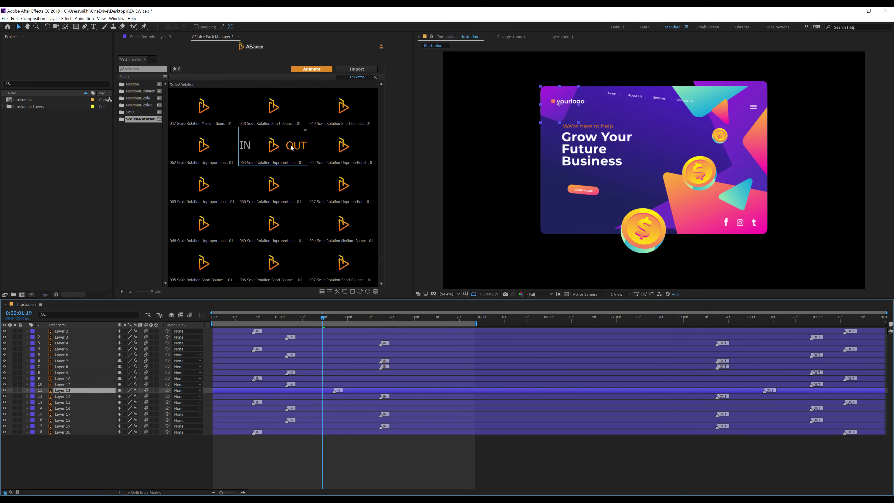
Replace the logo's animation with preset 063, review it, and reselect all 18 layers.
{"action": "left_click_drag", "start_coordinate": [269, 150], "coordinate": [475, 105]}
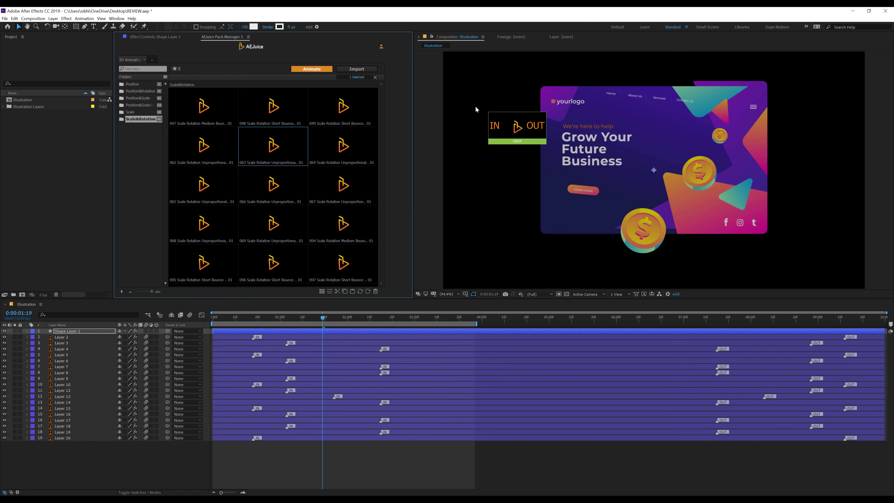
{"action": "left_click_drag", "start_coordinate": [405, 98], "coordinate": [435, 120]}
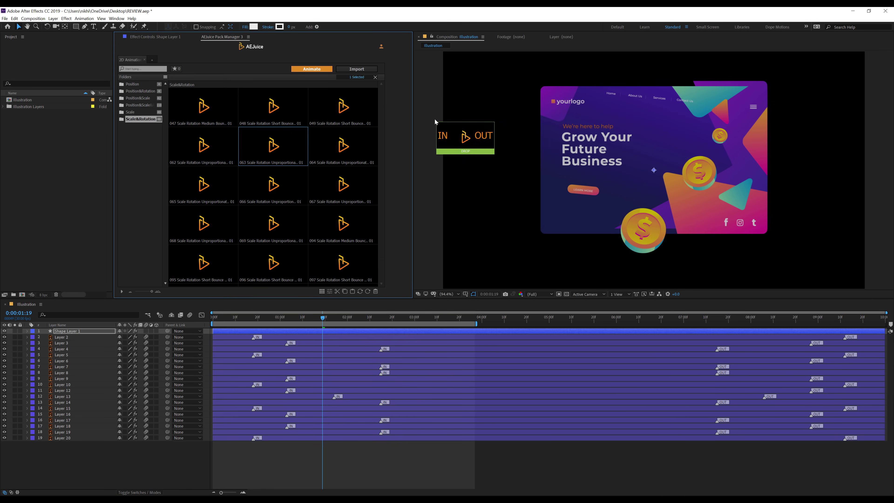
{"action": "left_click_drag", "start_coordinate": [434, 118], "coordinate": [527, 83]}
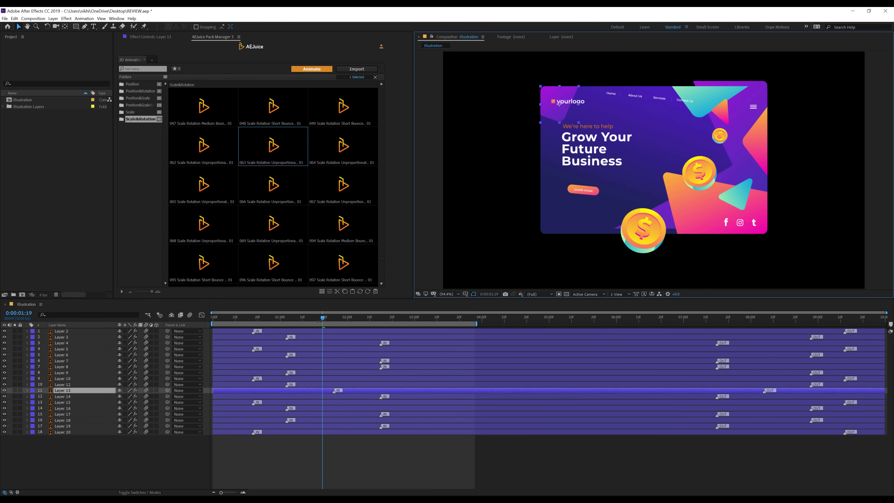
{"action": "mouse_move", "coordinate": [320, 320]}
{"action": "left_mouse_down"}
{"action": "mouse_move", "coordinate": [225, 321]}
{"action": "mouse_move", "coordinate": [329, 321]}
{"action": "left_mouse_up"}
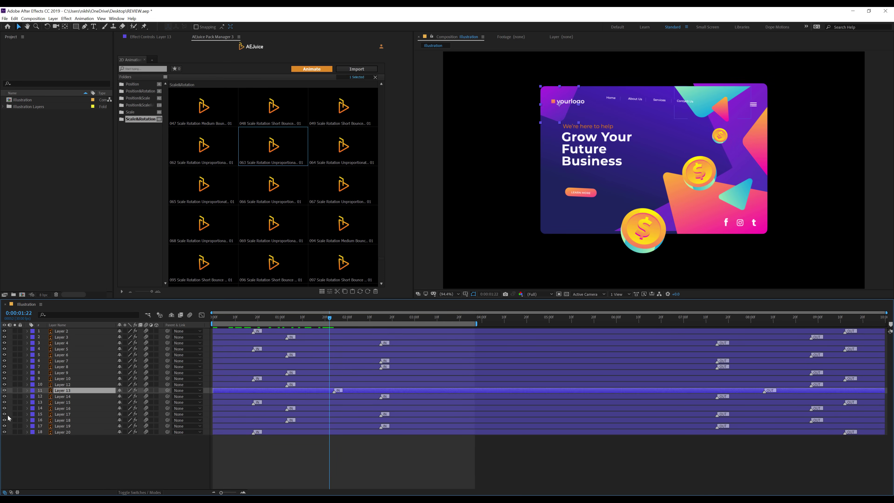
{"action": "left_click_drag", "start_coordinate": [74, 459], "coordinate": [97, 329]}
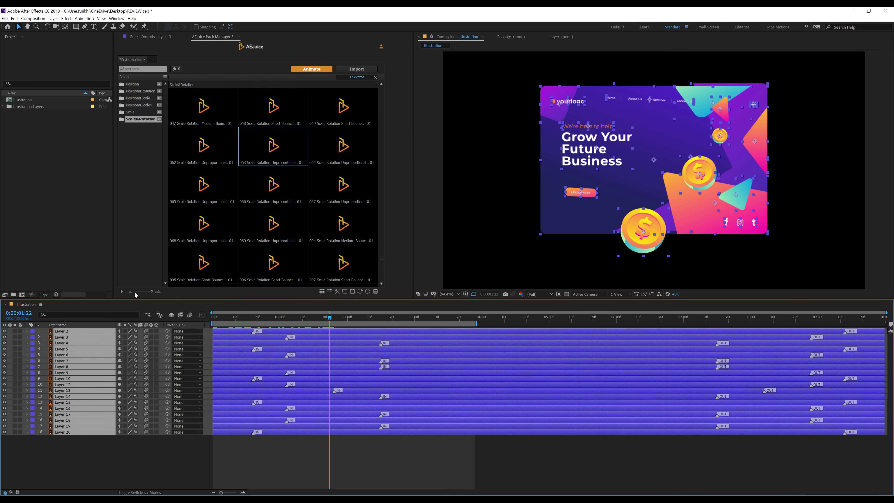
Target IN+OUT and apply a 3D Animation Presets Position preset to all 18 layers.
{"action": "left_click", "coordinate": [375, 292]}
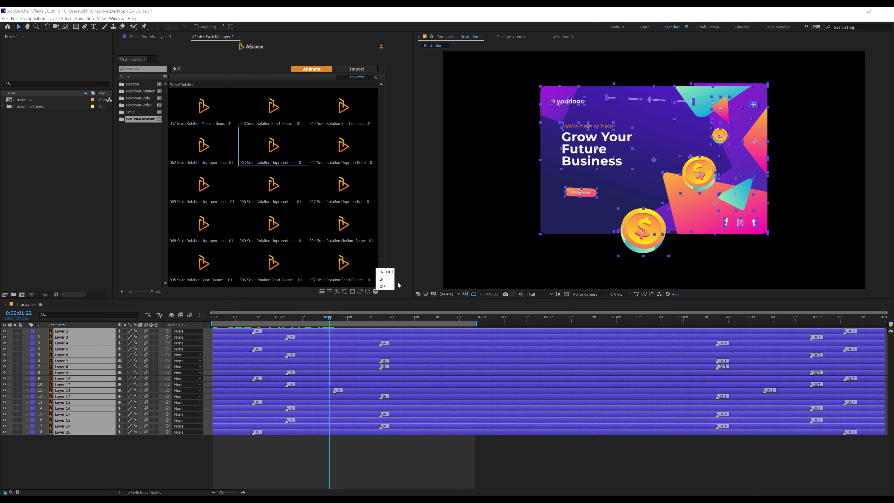
{"action": "left_click", "coordinate": [386, 271]}
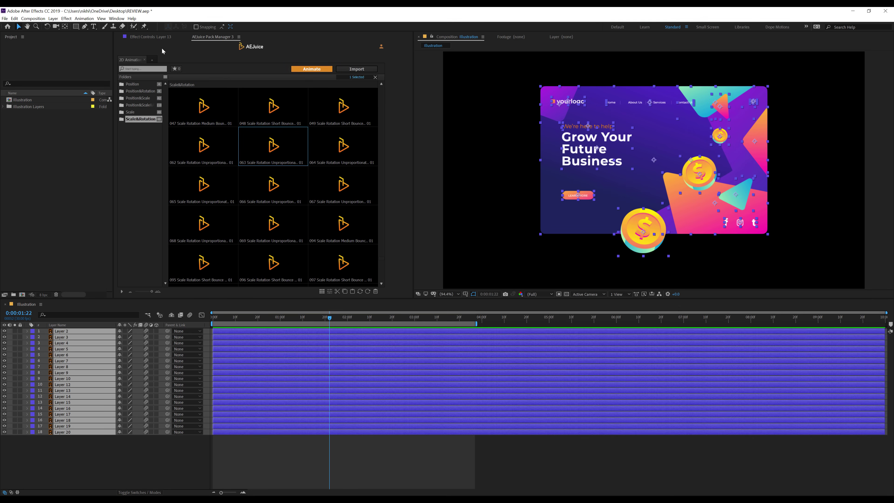
{"action": "left_click", "coordinate": [154, 60]}
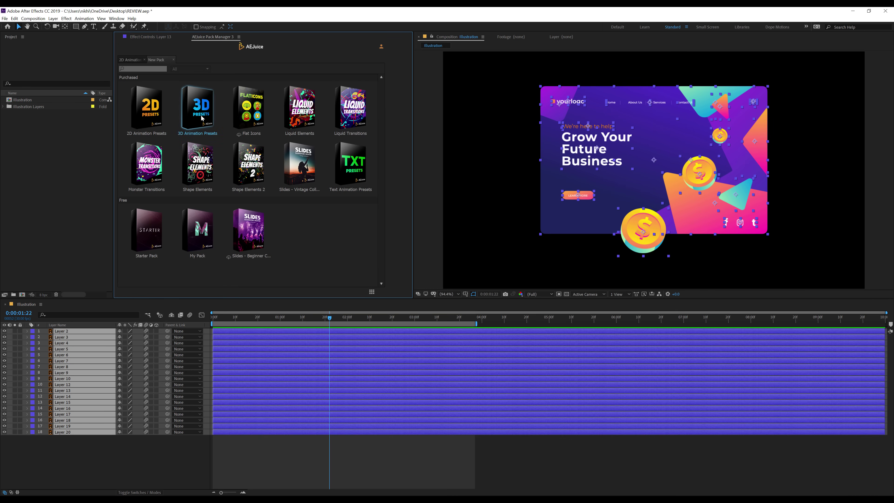
{"action": "left_click", "coordinate": [202, 117]}
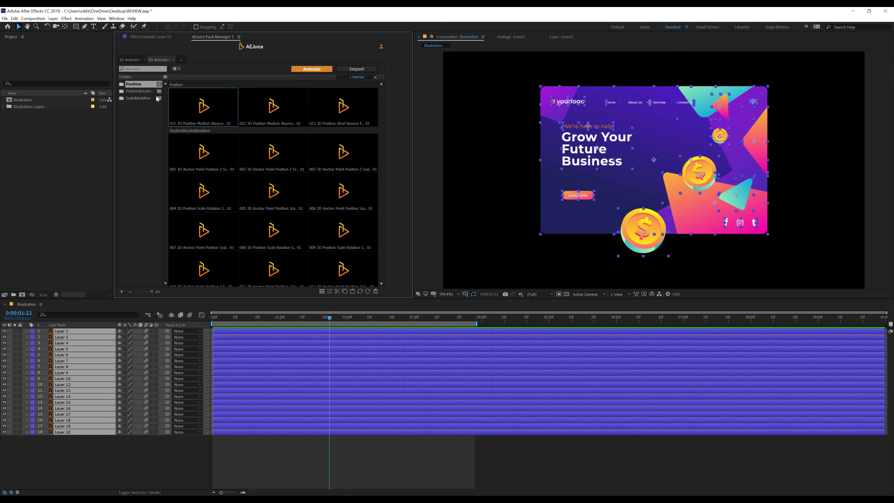
{"action": "left_click", "coordinate": [138, 93]}
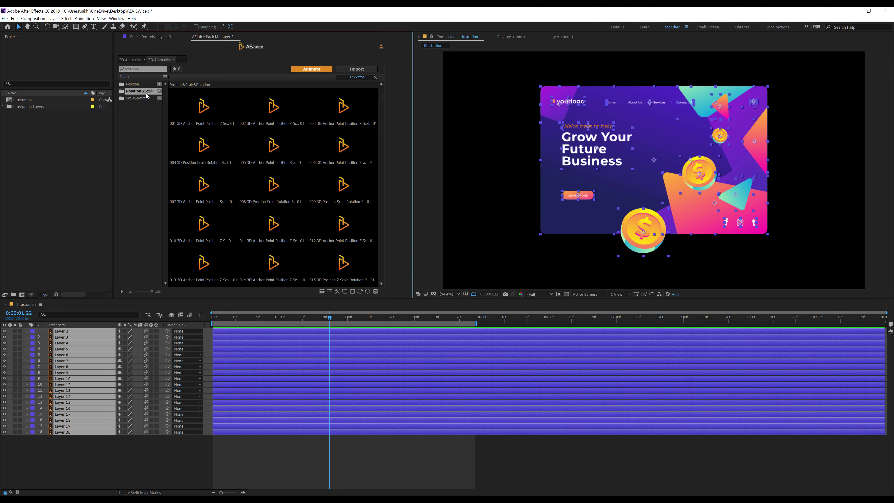
{"action": "left_click", "coordinate": [137, 99]}
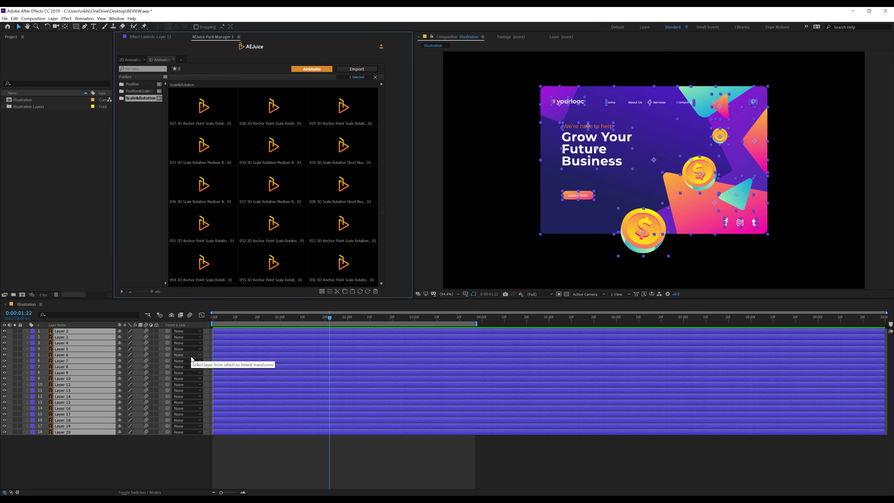
{"action": "left_click", "coordinate": [132, 84]}
{"action": "left_click", "coordinate": [303, 69]}
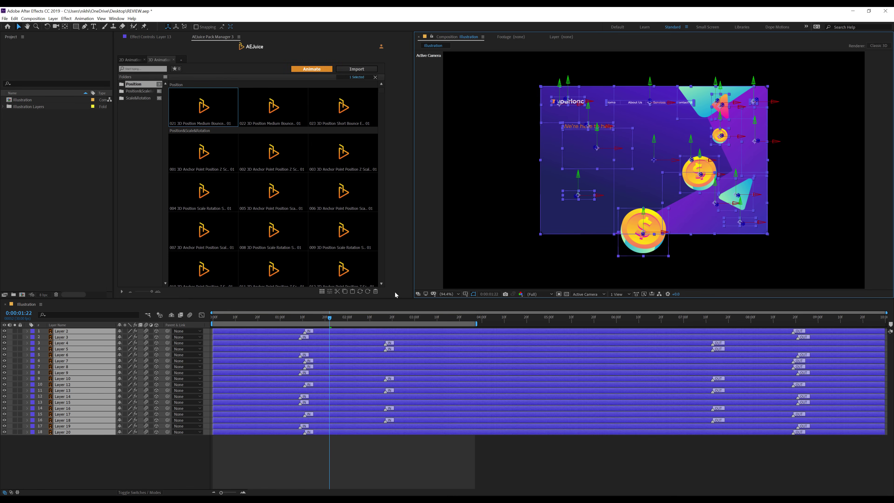
{"action": "left_click", "coordinate": [307, 456]}
Preview the 3D animation and scrub to 0:00:03:03 to see the full frame.
{"action": "key", "text": "space"}
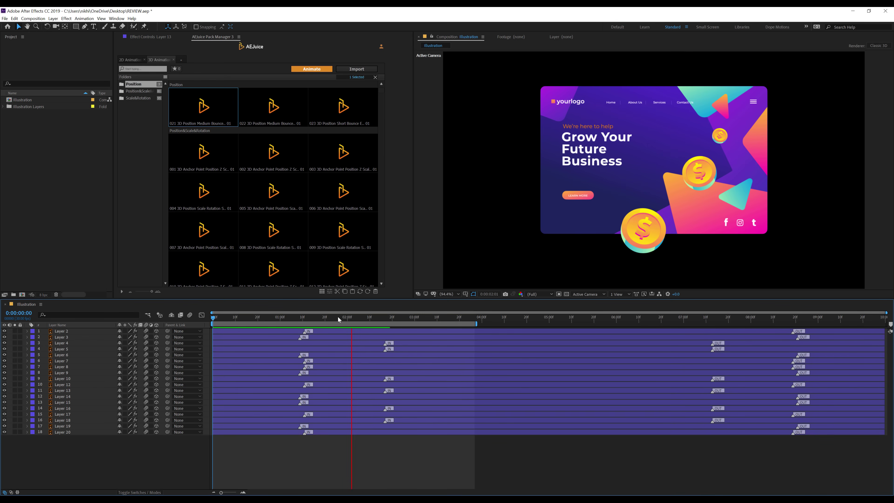
{"action": "mouse_move", "coordinate": [395, 320]}
{"action": "left_mouse_down"}
{"action": "mouse_move", "coordinate": [417, 319]}
{"action": "mouse_move", "coordinate": [403, 320]}
{"action": "left_mouse_up"}
{"action": "left_click", "coordinate": [326, 318]}
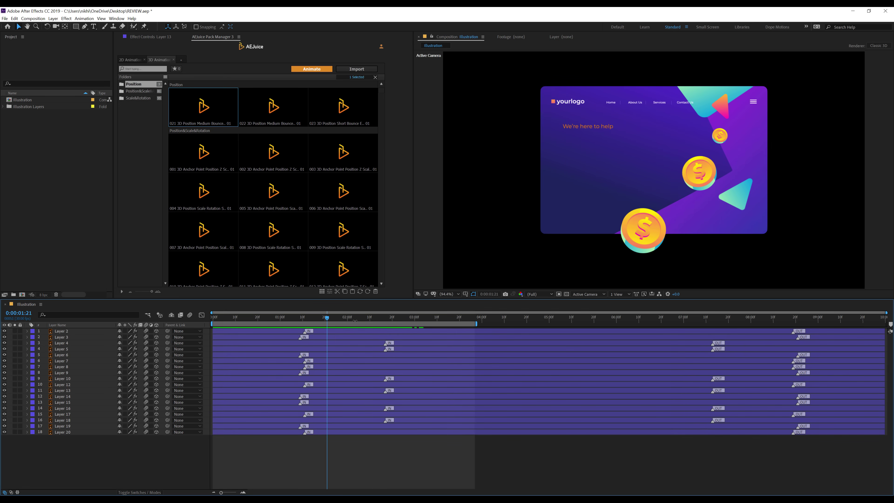
{"action": "left_click_drag", "start_coordinate": [350, 319], "coordinate": [421, 318]}
Solo the large coin, remove its IN+OUT animation, and move it up and right.
{"action": "left_click", "coordinate": [649, 235]}
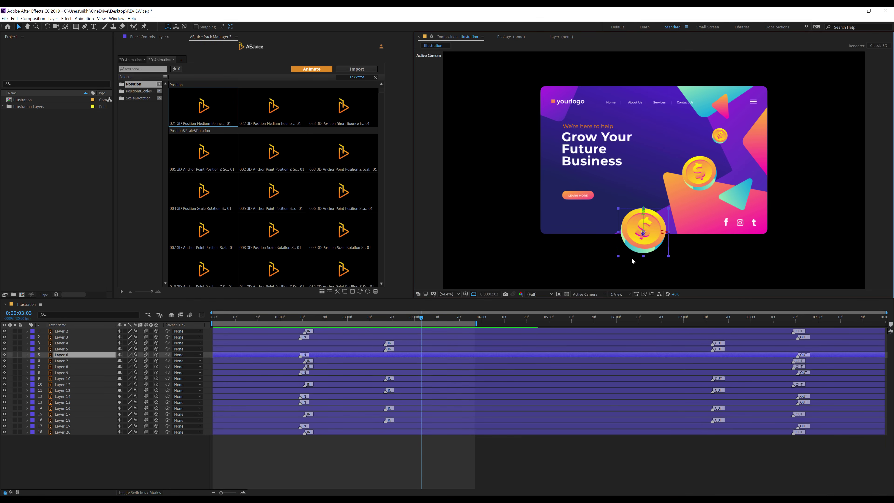
{"action": "left_click", "coordinate": [15, 355]}
{"action": "mouse_move", "coordinate": [375, 291]}
{"action": "left_click", "coordinate": [385, 272]}
{"action": "left_click_drag", "start_coordinate": [649, 245], "coordinate": [665, 182]}
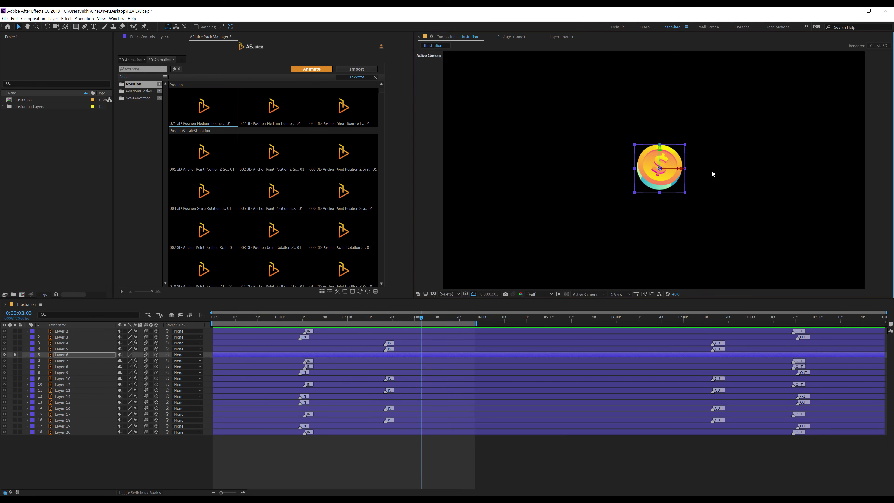
Test Scale&Rotation preset 027 on the coin, preview it, then undo it.
{"action": "left_click", "coordinate": [137, 98]}
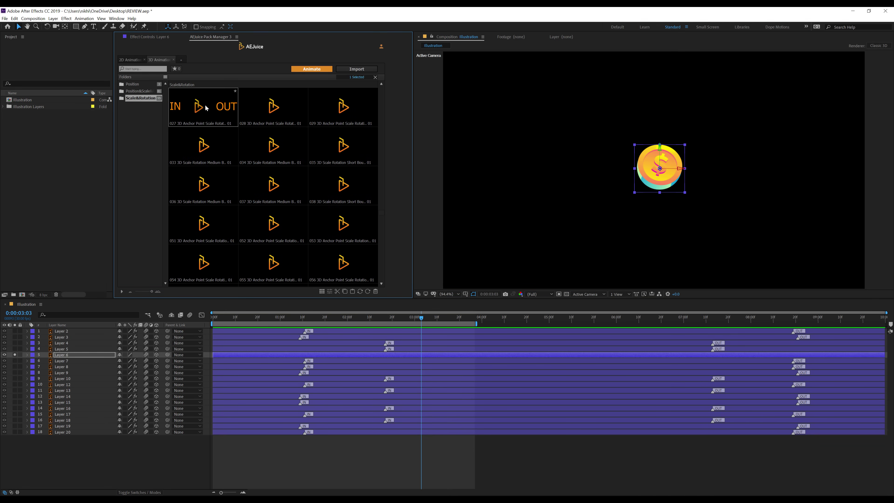
{"action": "left_click_drag", "start_coordinate": [202, 109], "coordinate": [662, 166]}
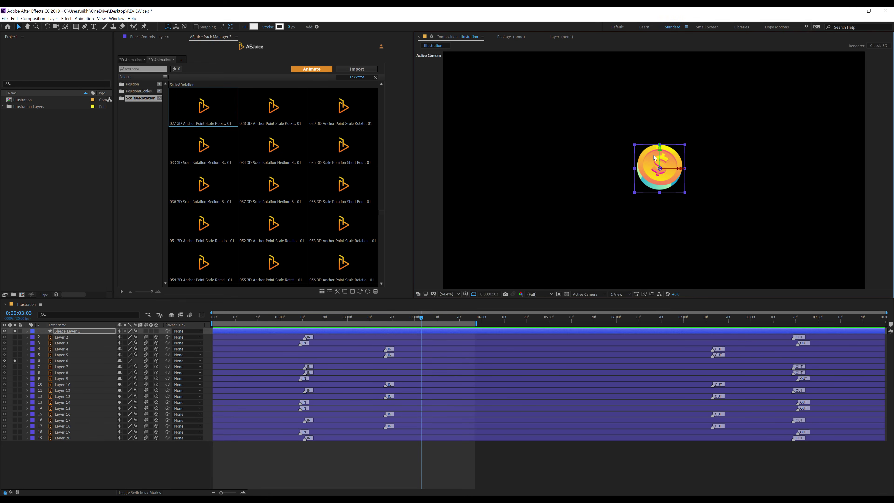
{"action": "left_click_drag", "start_coordinate": [297, 319], "coordinate": [210, 327]}
{"action": "key", "text": "space"}
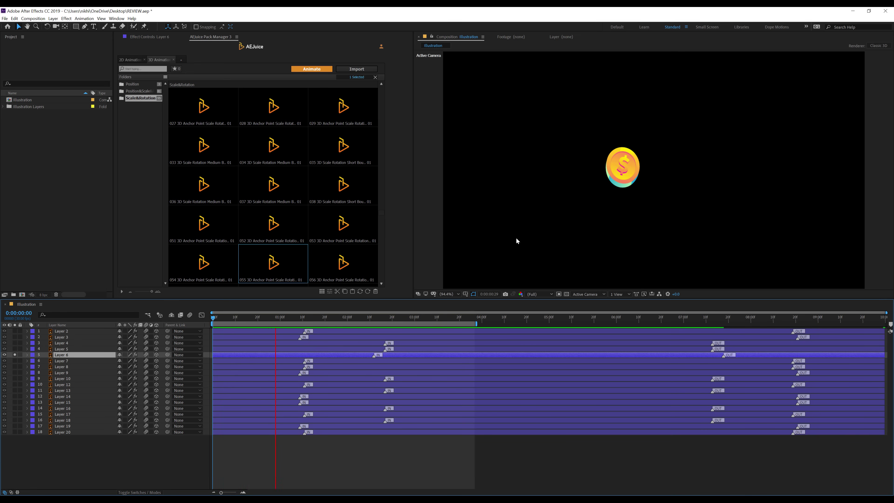
{"action": "left_click_drag", "start_coordinate": [324, 318], "coordinate": [244, 318]}
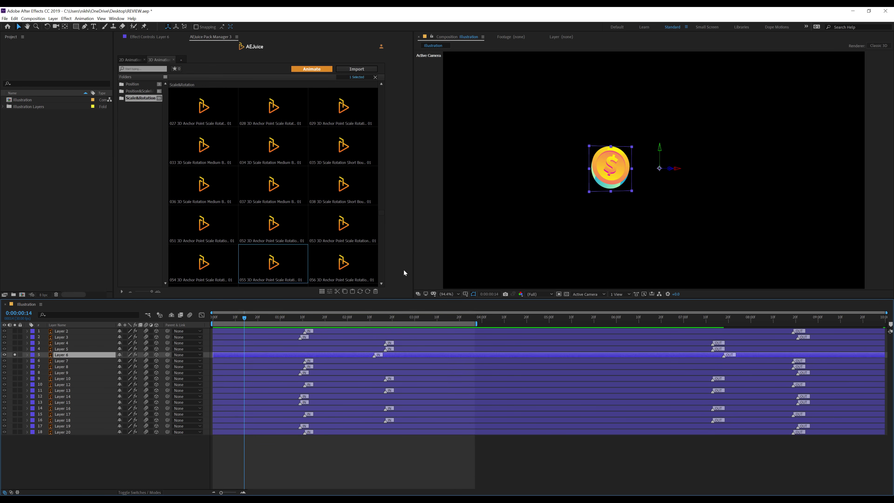
{"action": "mouse_move", "coordinate": [259, 143]}
{"action": "key", "text": "ctrl+z"}
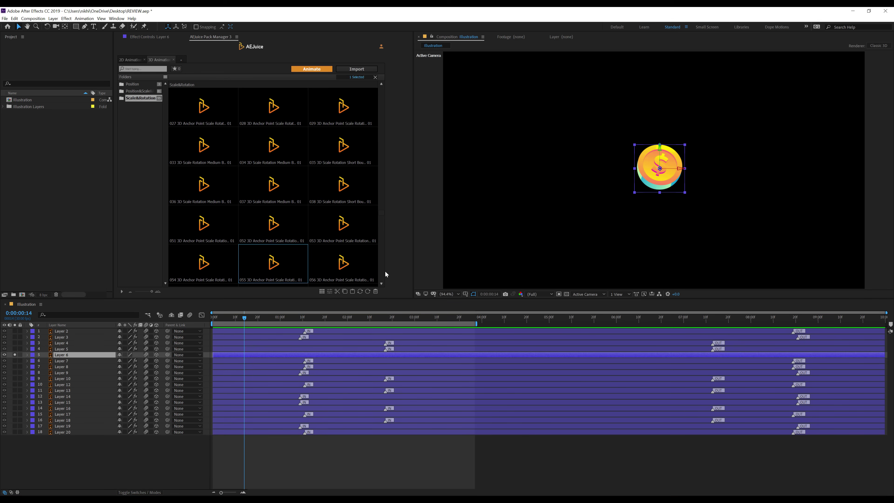
Try preset 037's entrance on the coin, undo it, and apply only its exit animation.
{"action": "mouse_move", "coordinate": [245, 186]}
{"action": "mouse_move", "coordinate": [246, 187]}
{"action": "left_mouse_down"}
{"action": "mouse_move", "coordinate": [238, 360]}
{"action": "mouse_move", "coordinate": [623, 166]}
{"action": "left_mouse_up"}
{"action": "mouse_move", "coordinate": [332, 229]}
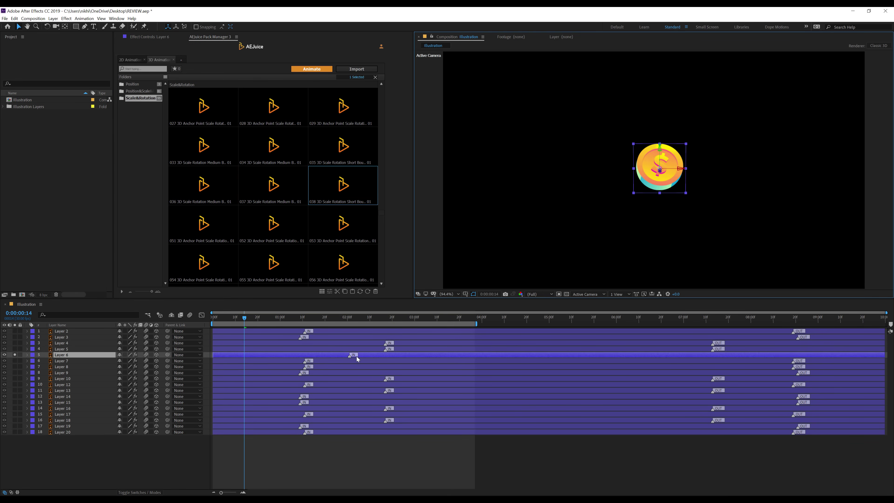
{"action": "key", "text": "ctrl+z"}
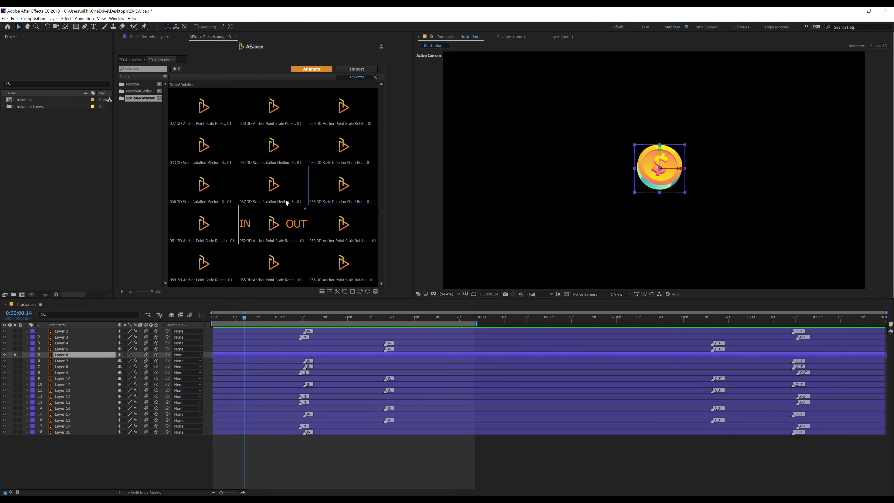
{"action": "mouse_move", "coordinate": [296, 184]}
{"action": "left_mouse_down"}
{"action": "mouse_move", "coordinate": [577, 177]}
{"action": "mouse_move", "coordinate": [647, 160]}
{"action": "left_mouse_up"}
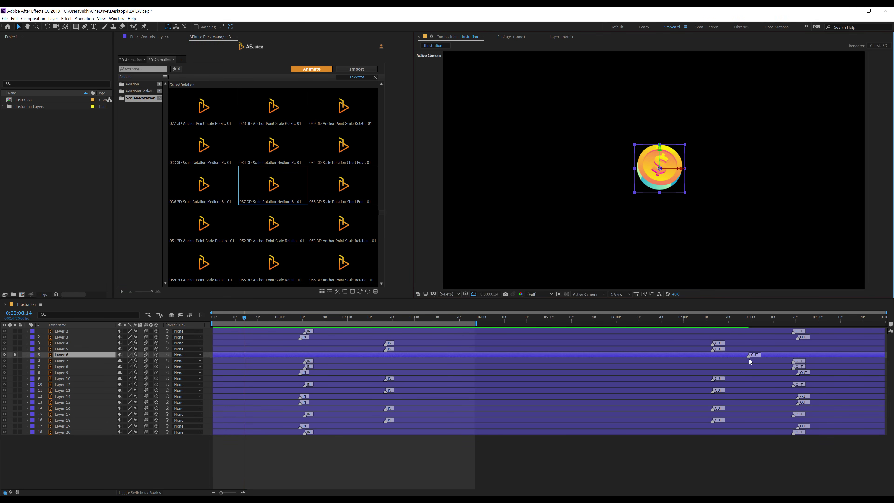
{"action": "mouse_move", "coordinate": [190, 127]}
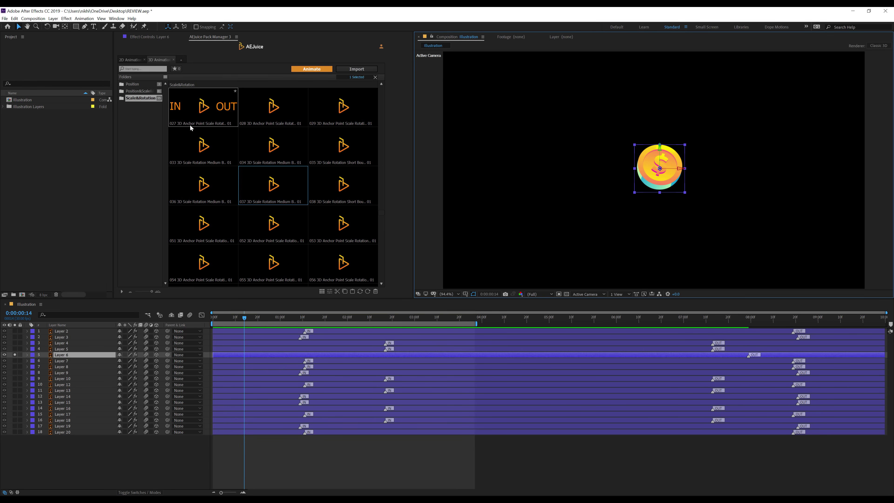
Open the Text Animation Presets pack in a new tab and preview its Characters presets.
{"action": "left_click", "coordinate": [181, 61]}
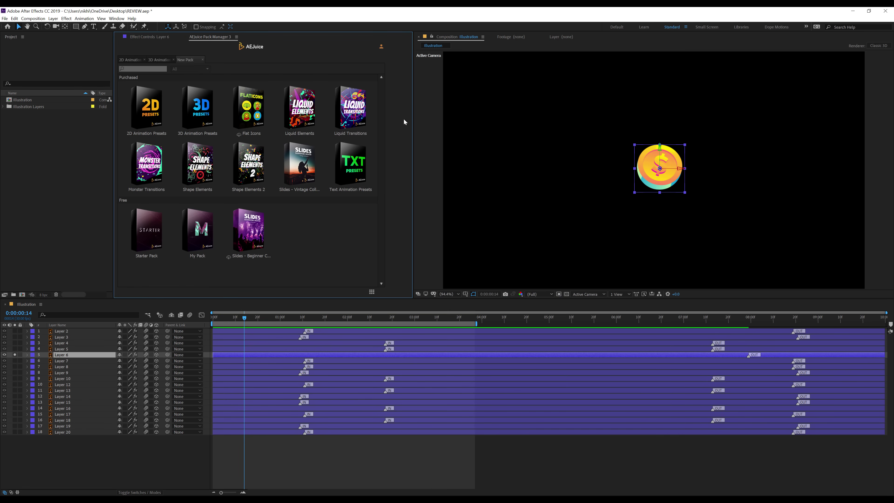
{"action": "left_click", "coordinate": [353, 169]}
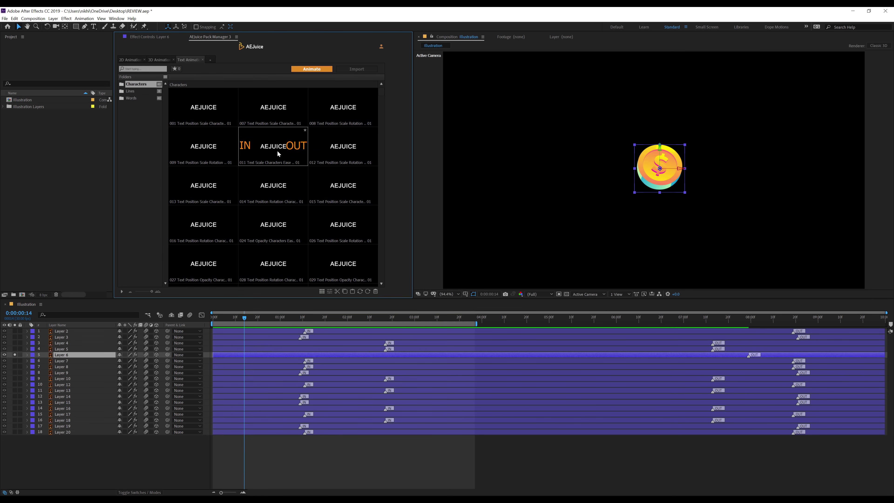
{"action": "mouse_move", "coordinate": [277, 107]}
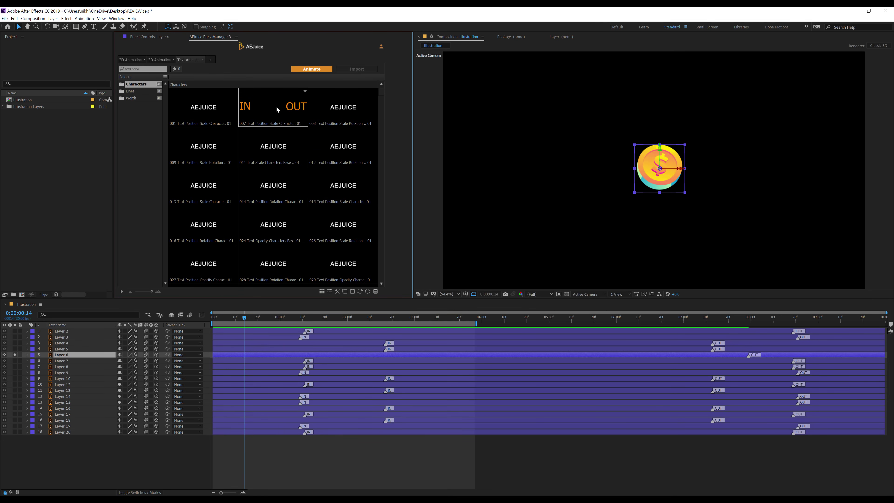
{"action": "mouse_move", "coordinate": [345, 107]}
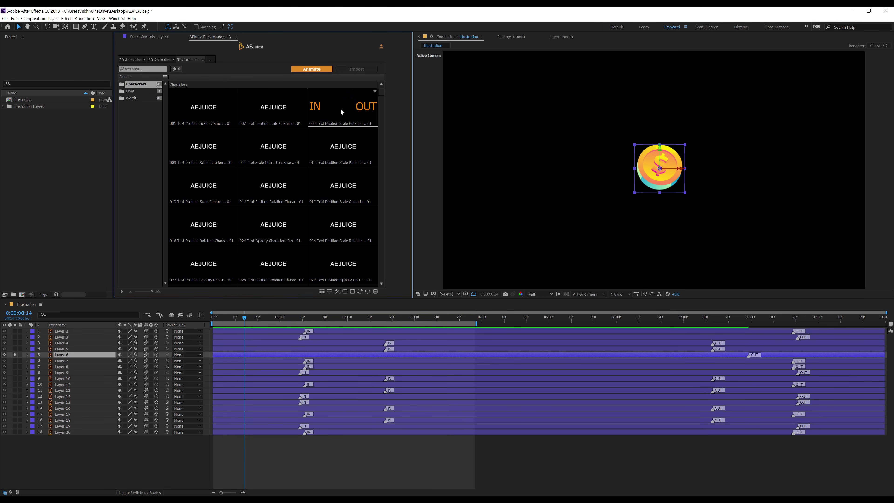
{"action": "mouse_move", "coordinate": [342, 138]}
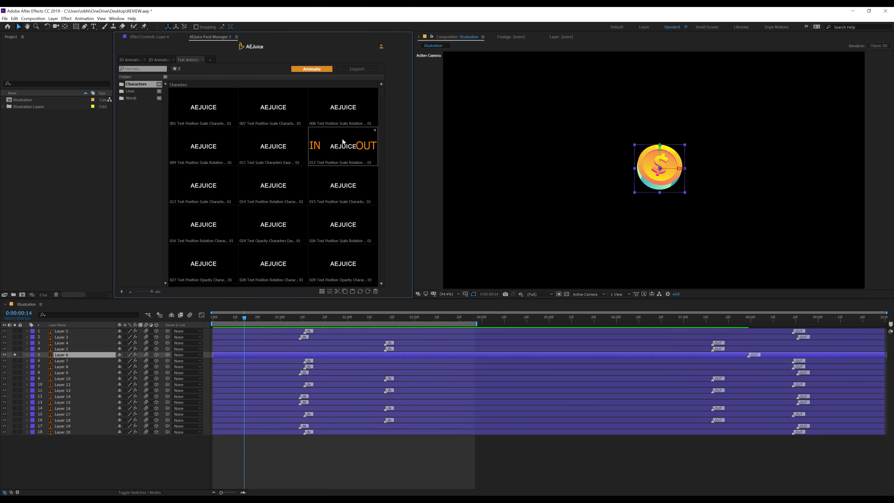